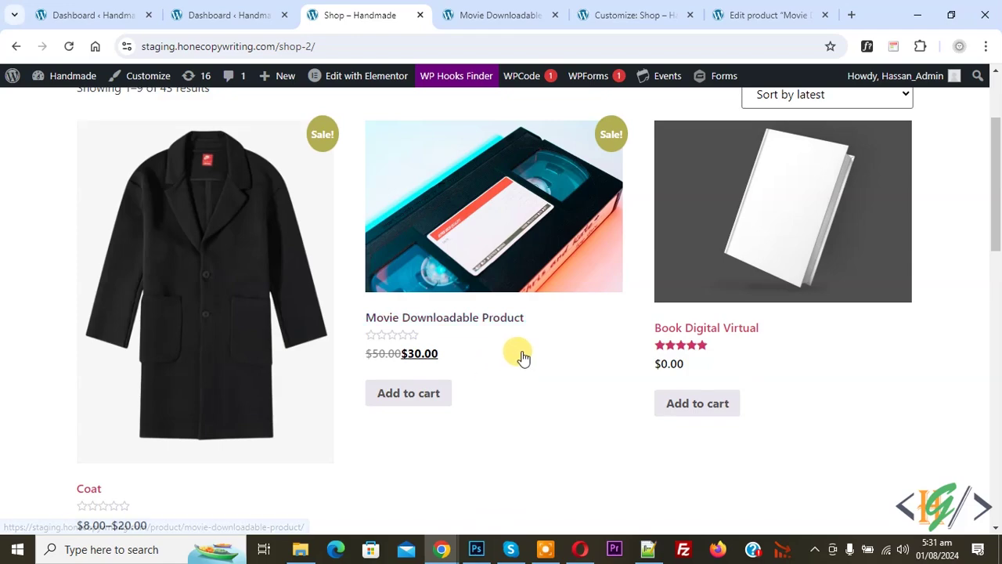
# - Search the WordPress plugin directory for "wpcode" to find the WPCode – Insert Headers and Footers plugin
pyautogui.click(230, 11)
pyautogui.scroll(-6, 298, 109)
pyautogui.moveTo(40, 354)
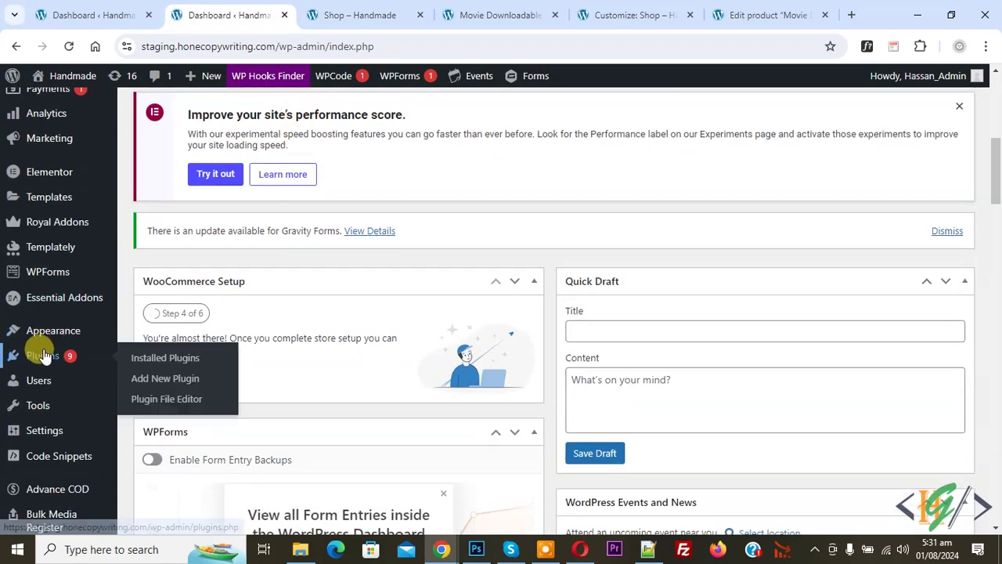
pyautogui.click(171, 378)
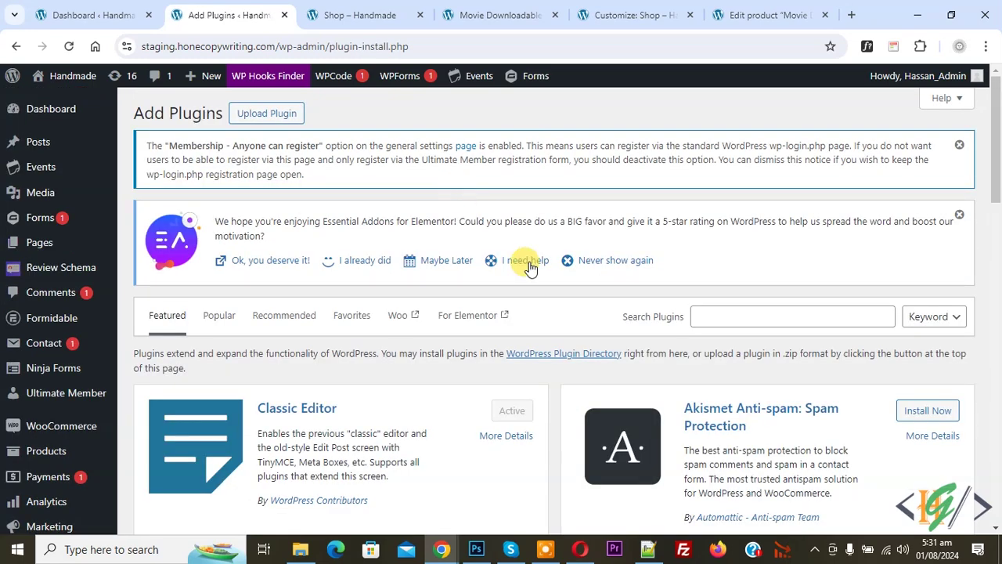
pyautogui.click(735, 316)
pyautogui.write('wpcode')
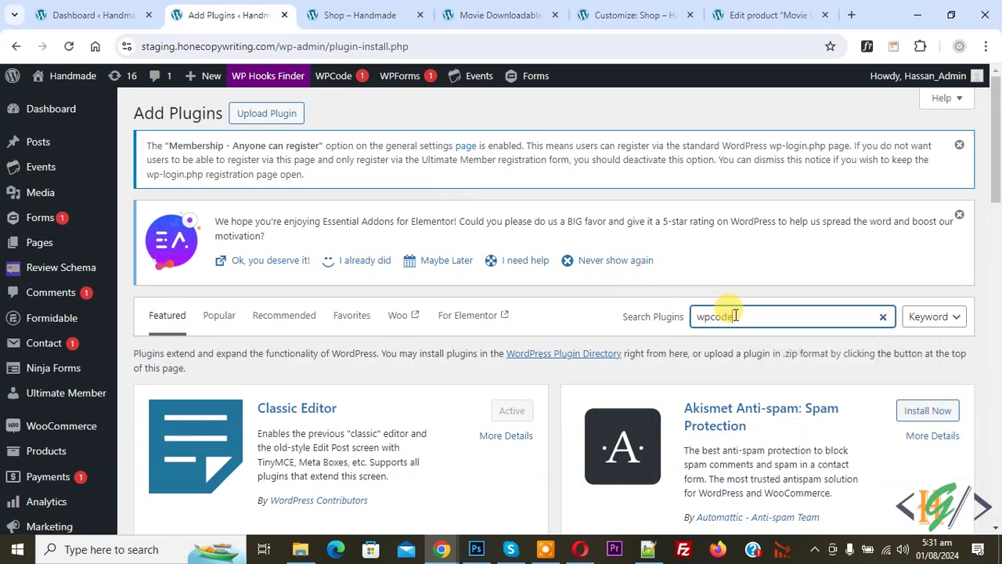
pyautogui.scroll(-3, 380, 188)
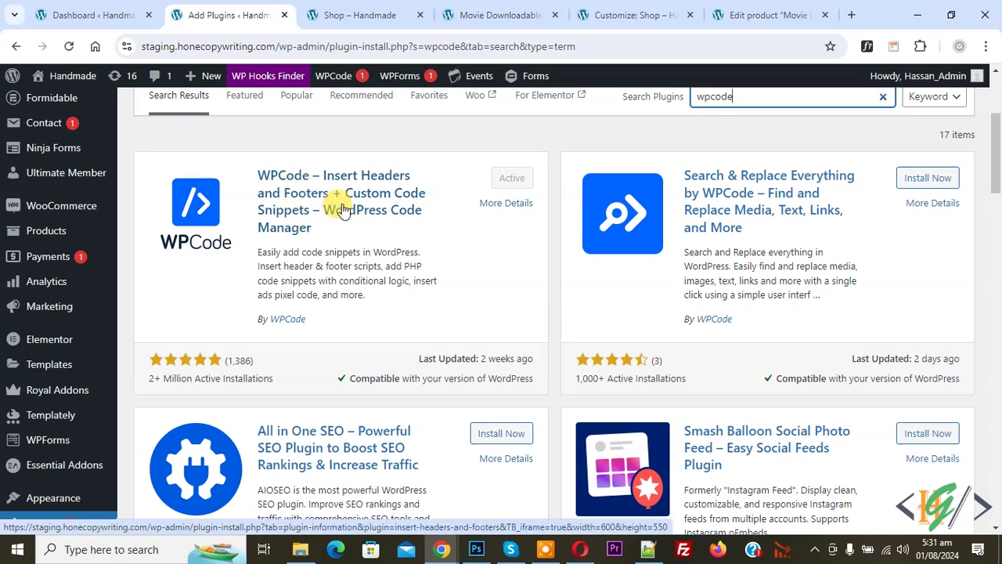
# - Start a new blank custom snippet in WPCode's code snippets
pyautogui.scroll(-4, 342, 205)
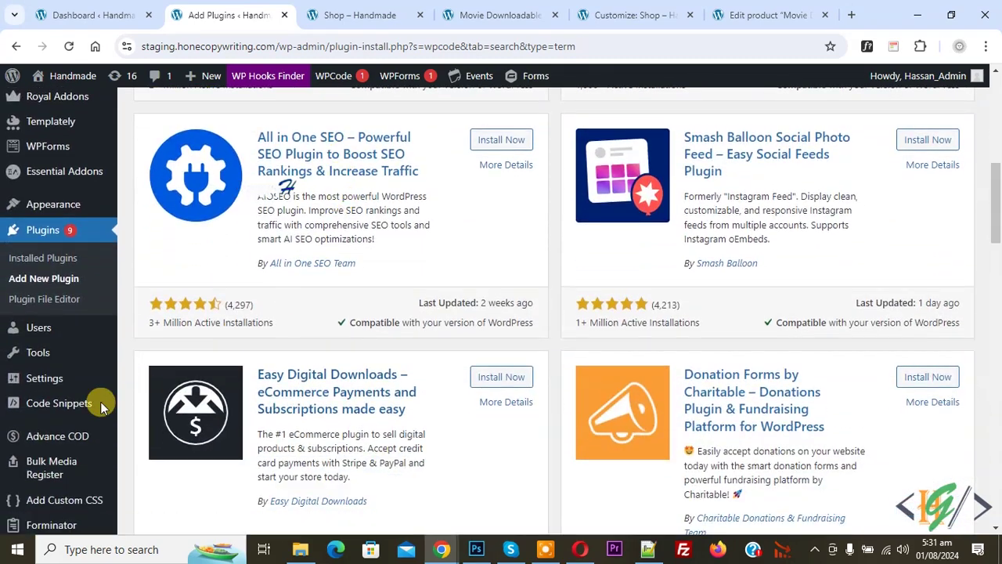
pyautogui.moveTo(40, 399)
pyautogui.click(161, 304)
pyautogui.scroll(-2, 427, 197)
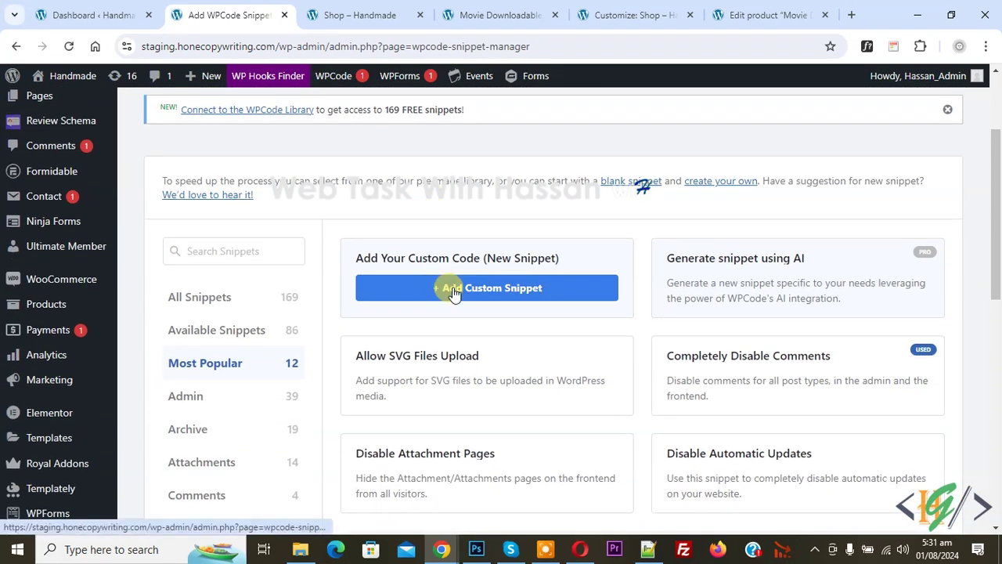
pyautogui.click(453, 291)
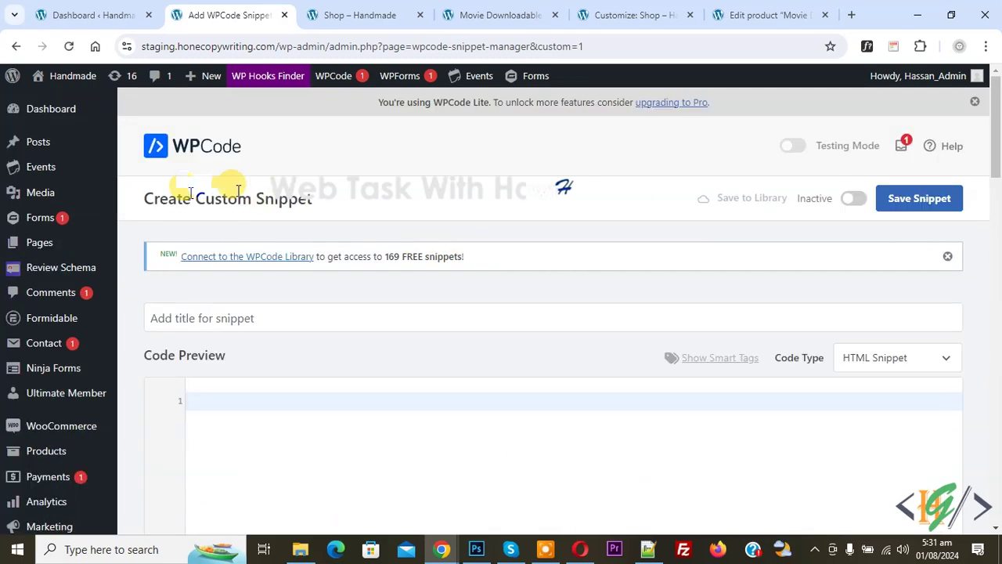
pyautogui.moveTo(155, 201); pyautogui.dragTo(331, 206)
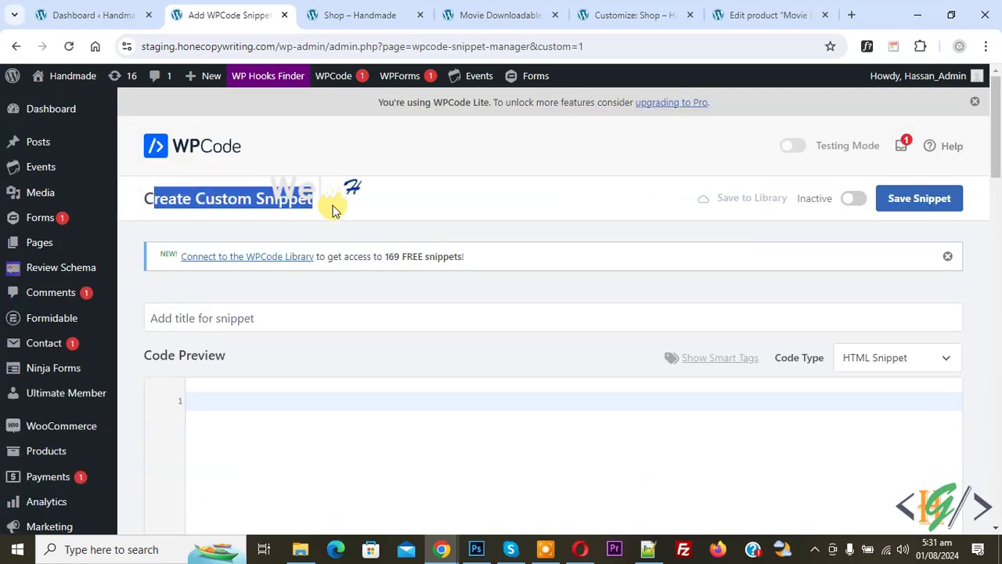
# - Set the code type to PHP Snippet and paste the change_displayed_sale_price_html_percentage function hooked to woocommerce_get_price_html, appending the saving percentage with "Off"
pyautogui.scroll(-2, 258, 149)
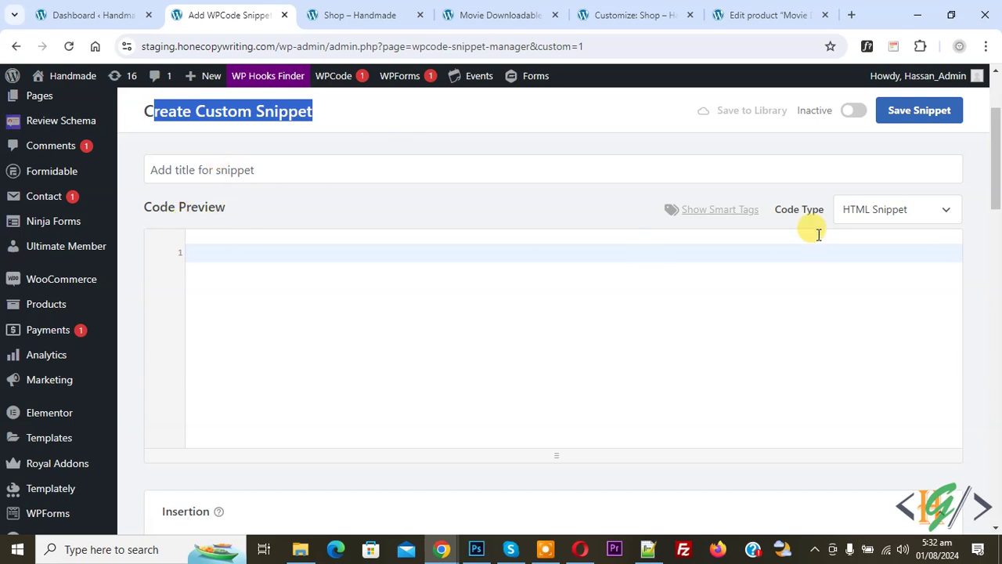
pyautogui.click(893, 211)
pyautogui.click(883, 291)
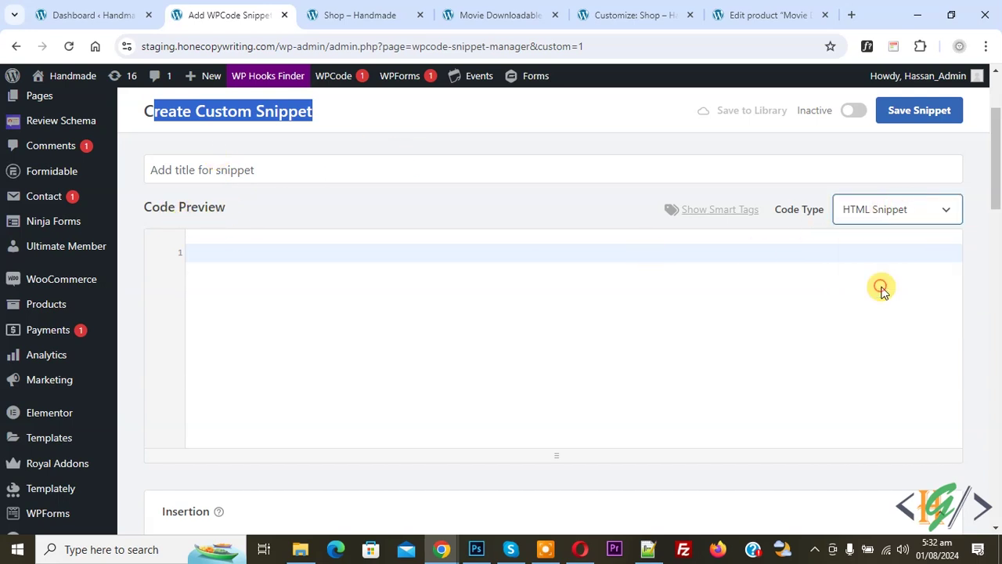
pyautogui.click(330, 273)
pyautogui.hotkey('ctrl', 'v')
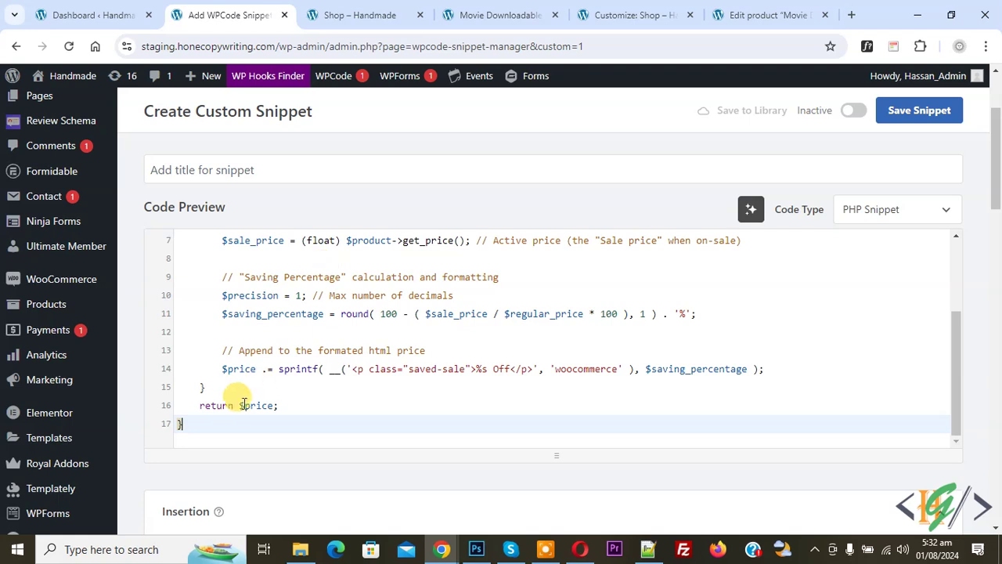
pyautogui.moveTo(205, 424); pyautogui.dragTo(220, 204)
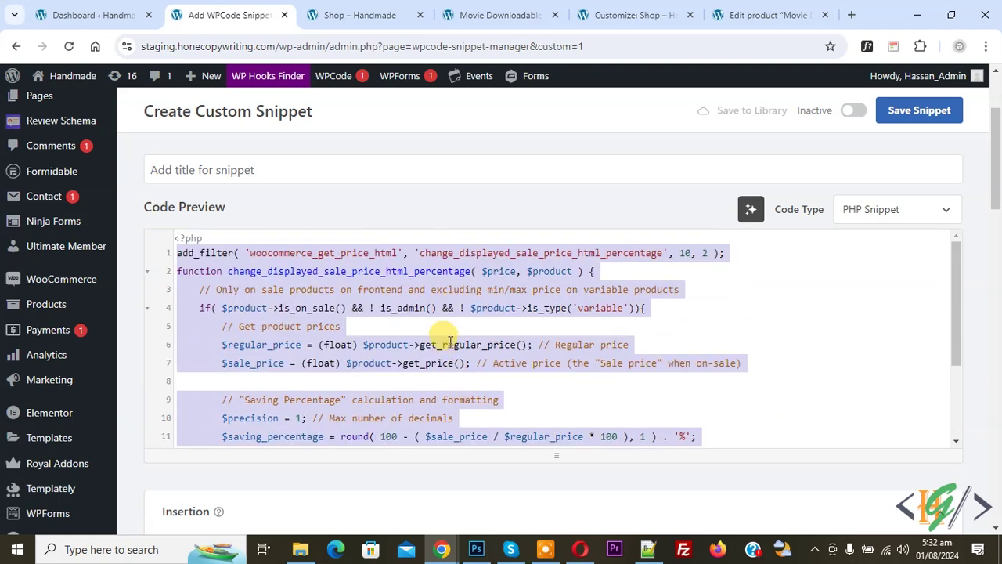
pyautogui.click(454, 346)
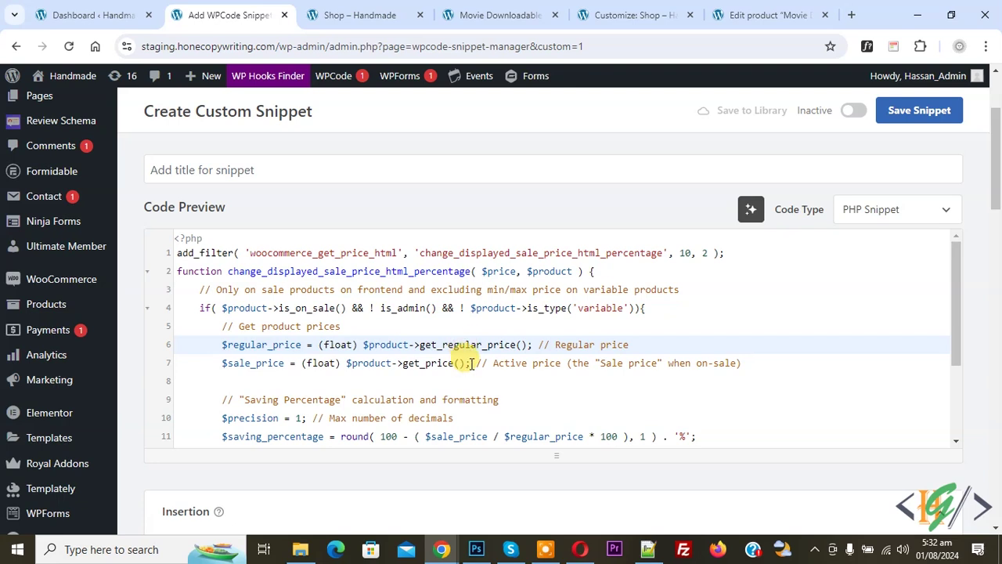
pyautogui.scroll(-3, 444, 327)
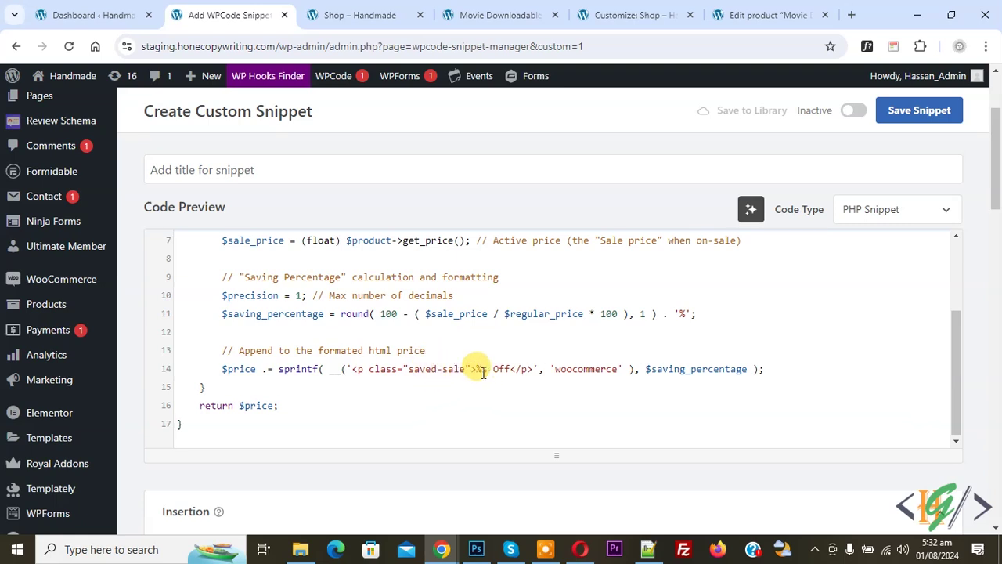
pyautogui.moveTo(493, 370); pyautogui.dragTo(508, 370)
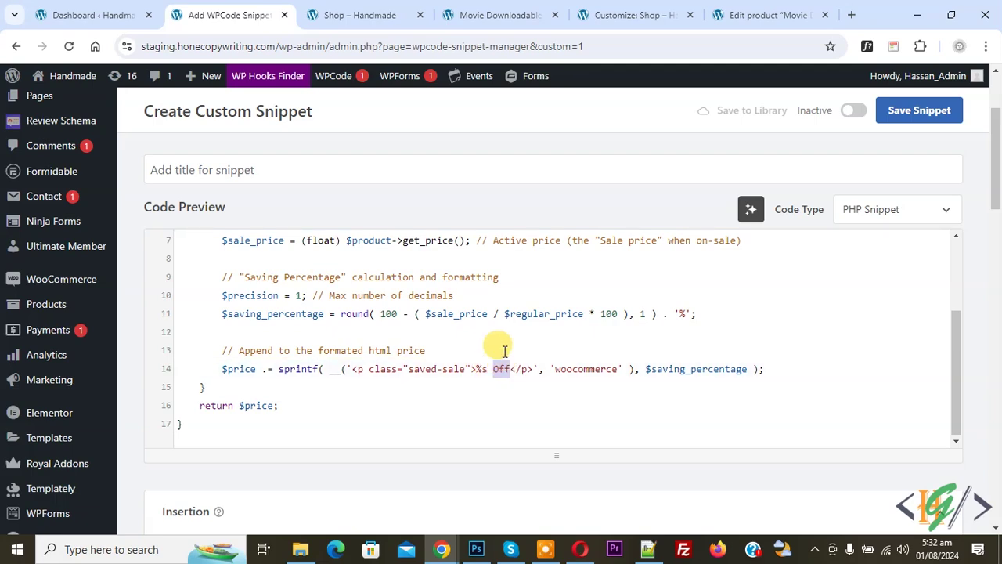
# - Review the snippet's insertion settings, then activate the snippet and save it
pyautogui.moveTo(998, 157); pyautogui.dragTo(999, 227)
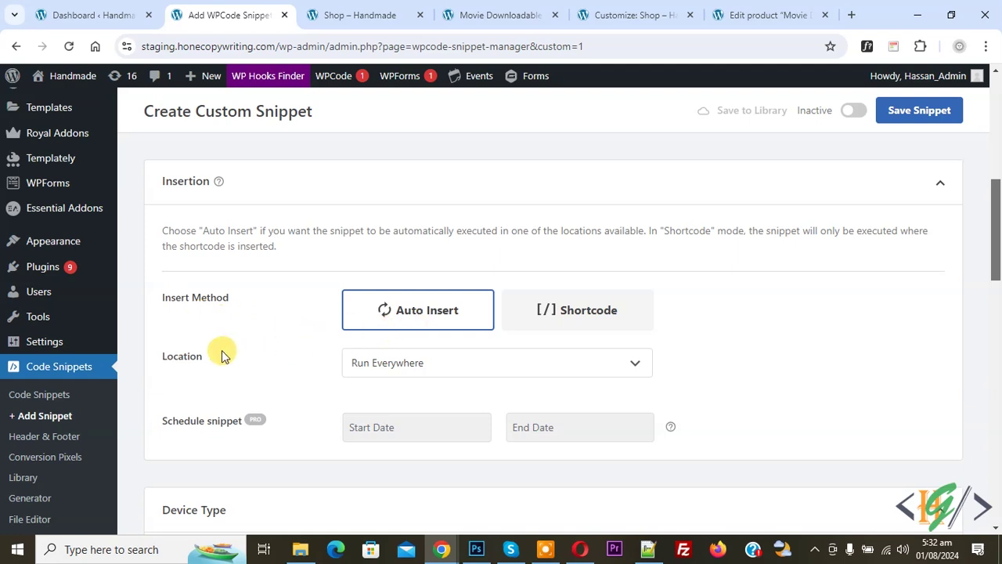
pyautogui.click(852, 115)
pyautogui.click(901, 112)
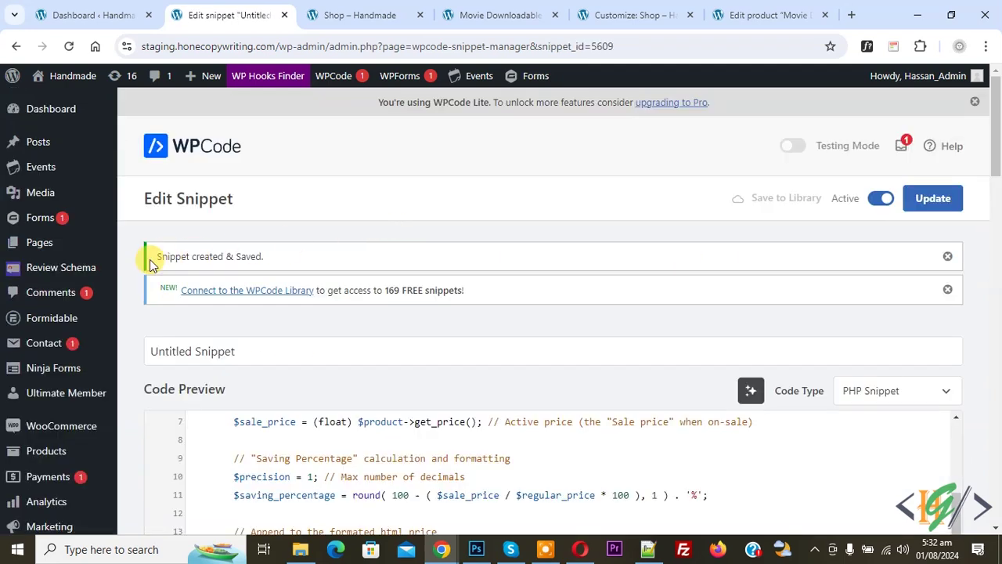
pyautogui.moveTo(153, 262); pyautogui.dragTo(282, 263)
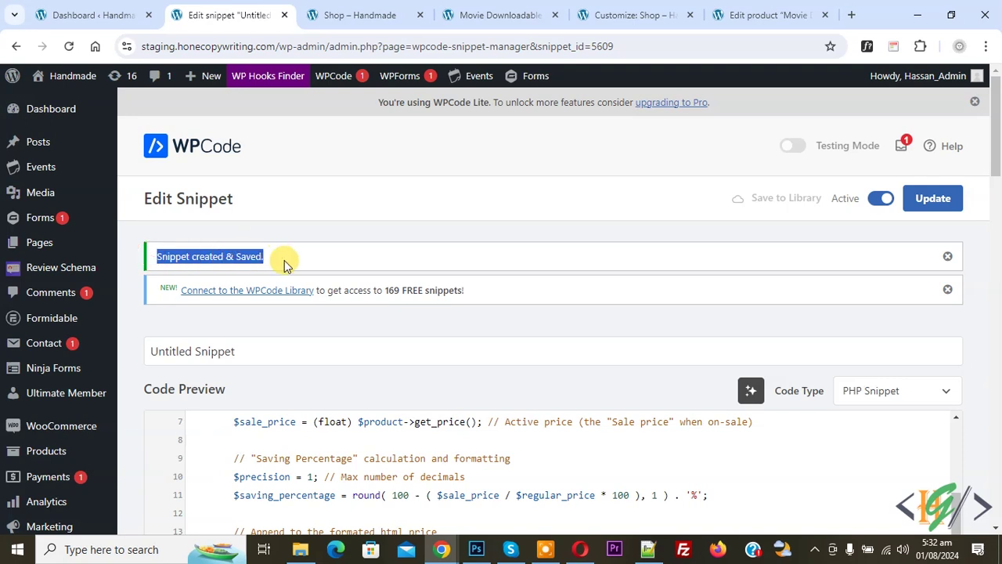
# - Reload the shop page and inspect the Movie Downloadable Product's discount text and parent price element for its CSS selector
pyautogui.click(341, 14)
pyautogui.click(68, 46)
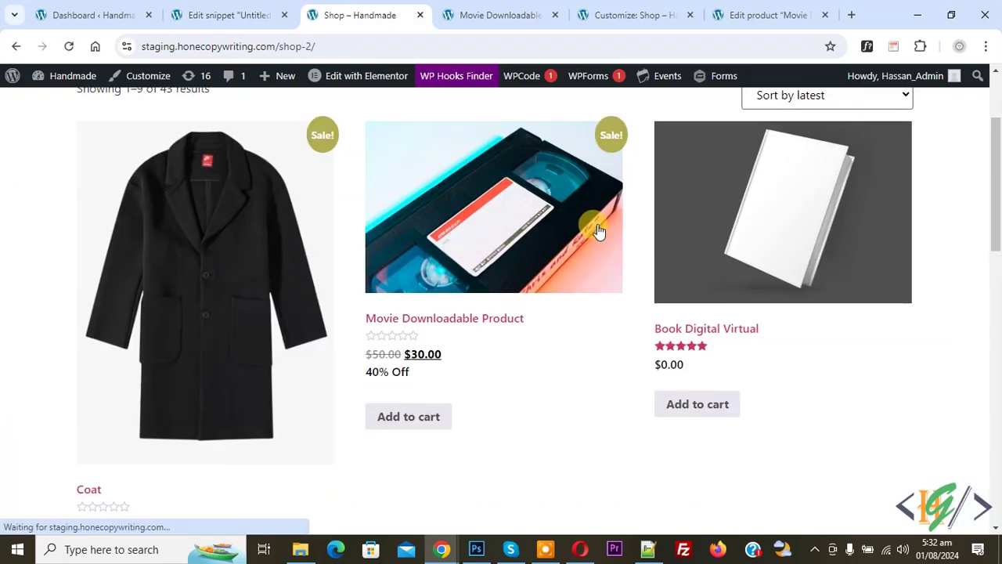
pyautogui.rightClick(394, 375)
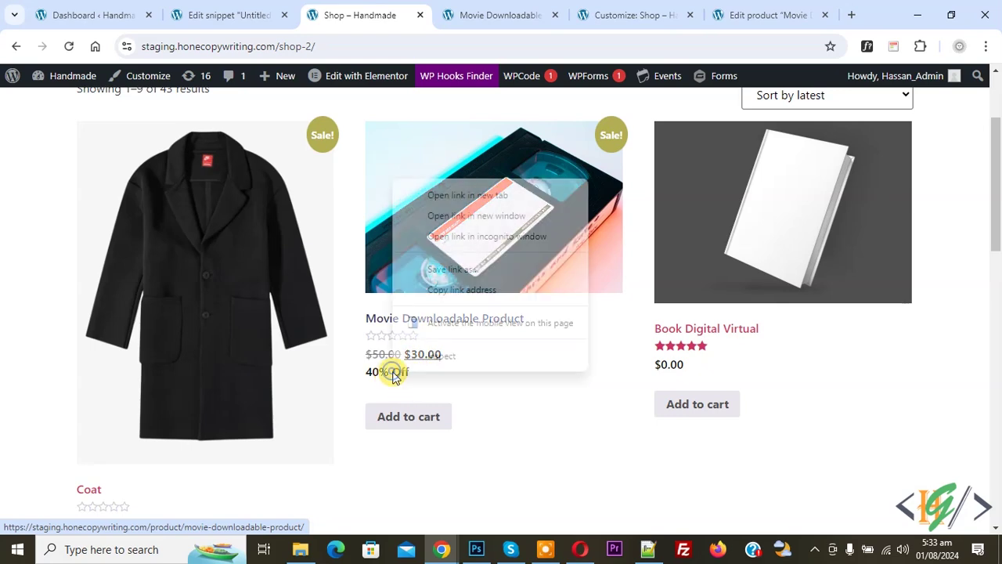
pyautogui.click(436, 357)
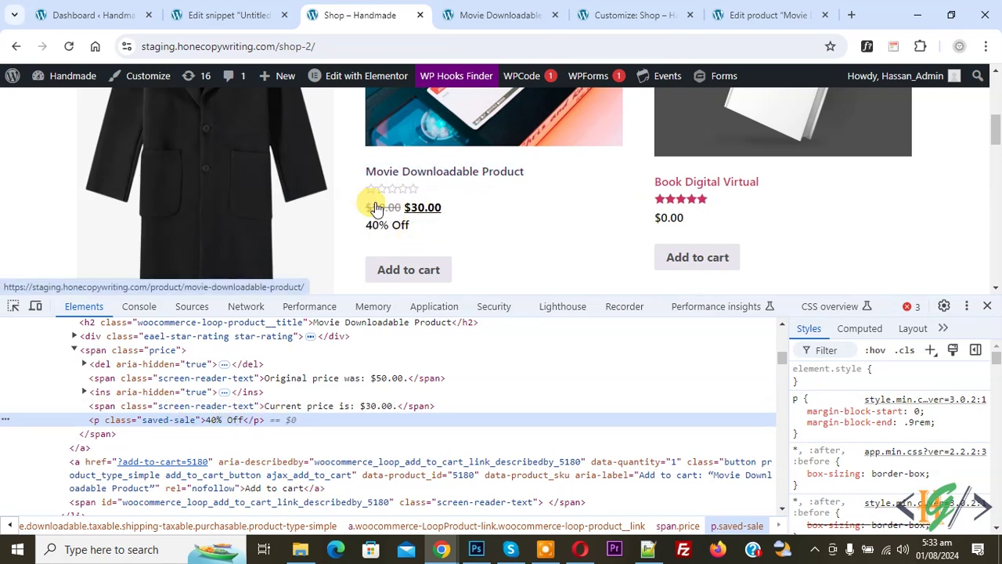
pyautogui.scroll(1, 167, 425)
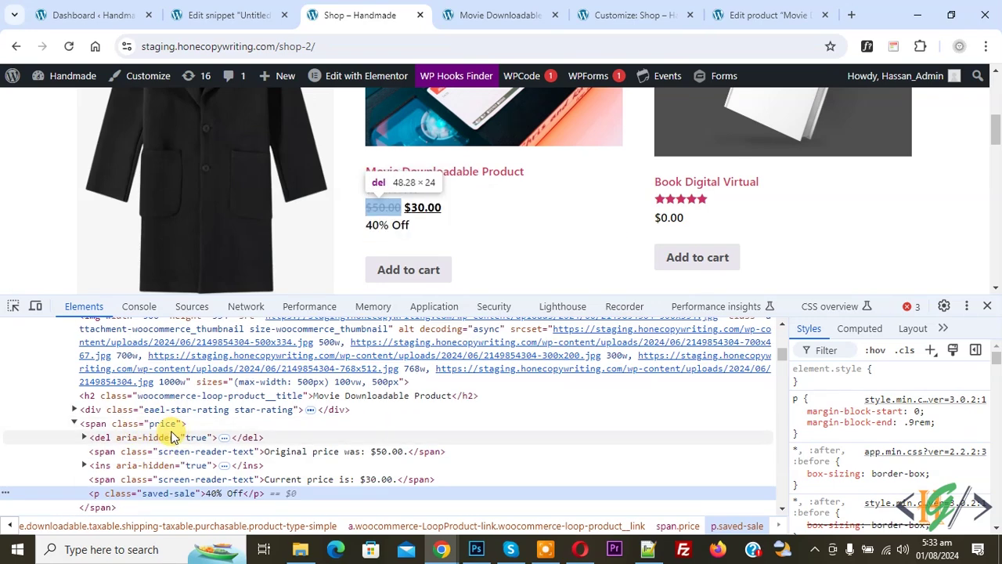
pyautogui.click(157, 427)
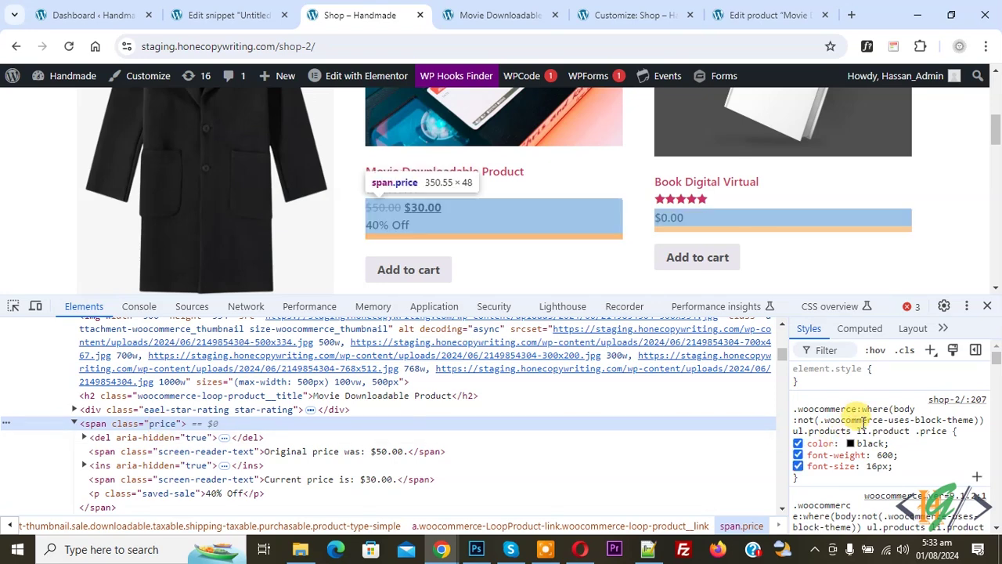
pyautogui.click(881, 425)
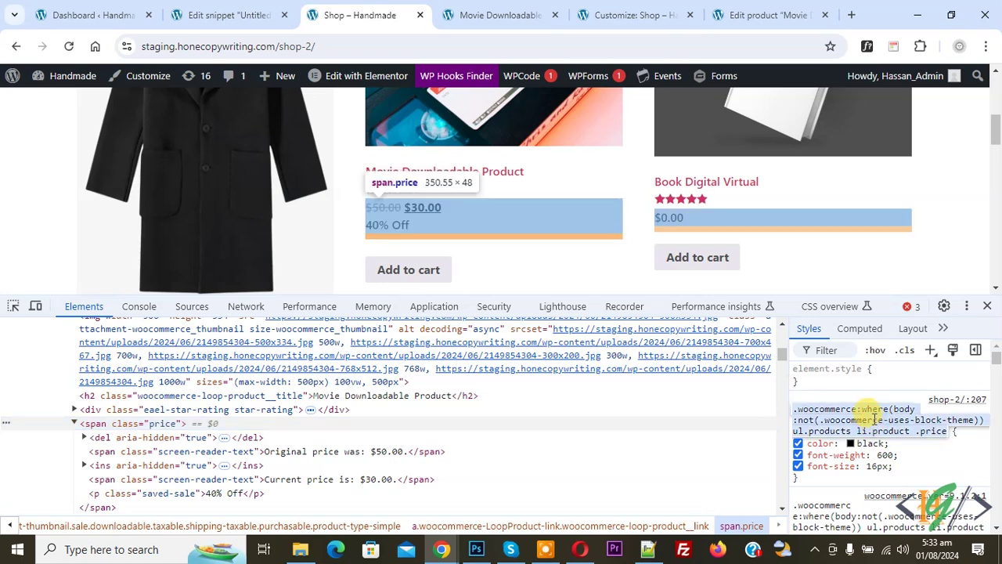
# - Add "display: flex;" to the shop product .price rule in the Additional CSS and publish the change
pyautogui.click(621, 15)
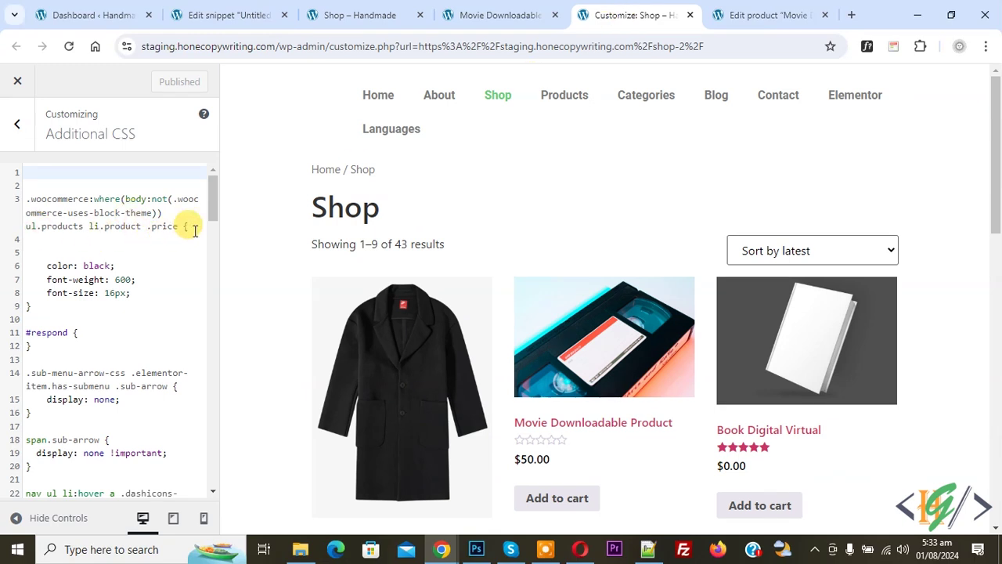
pyautogui.click(127, 250)
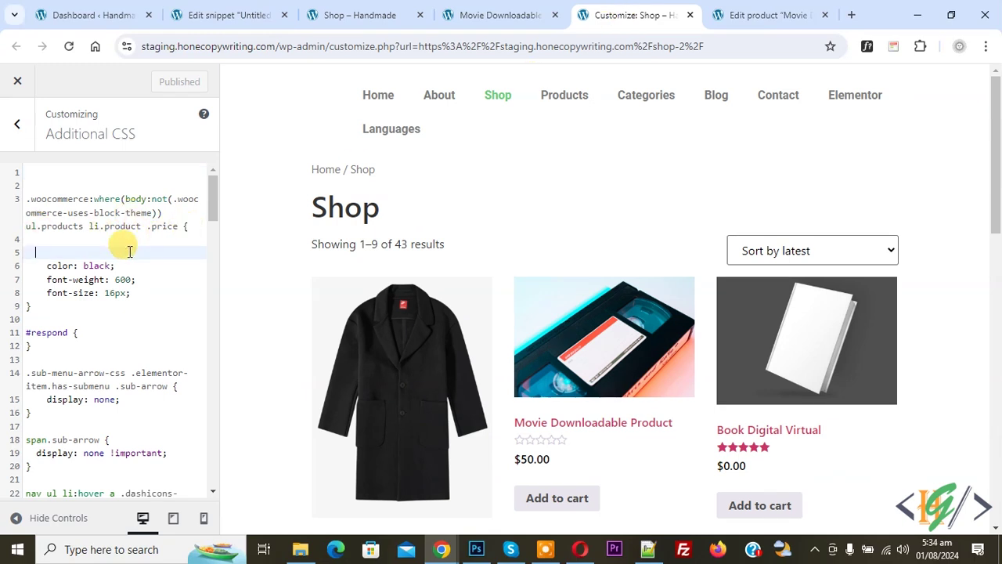
pyautogui.write('display: flex;')
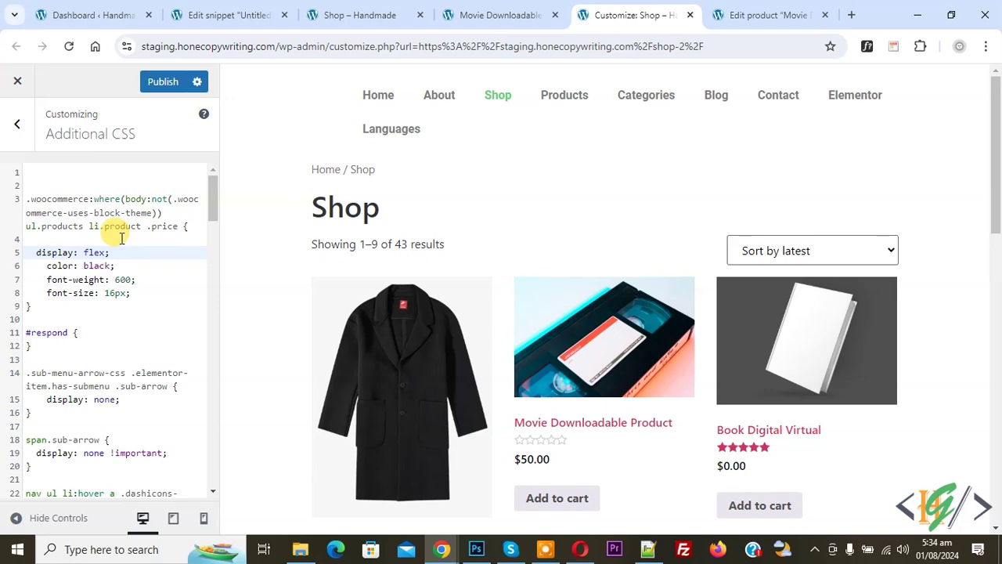
pyautogui.click(152, 85)
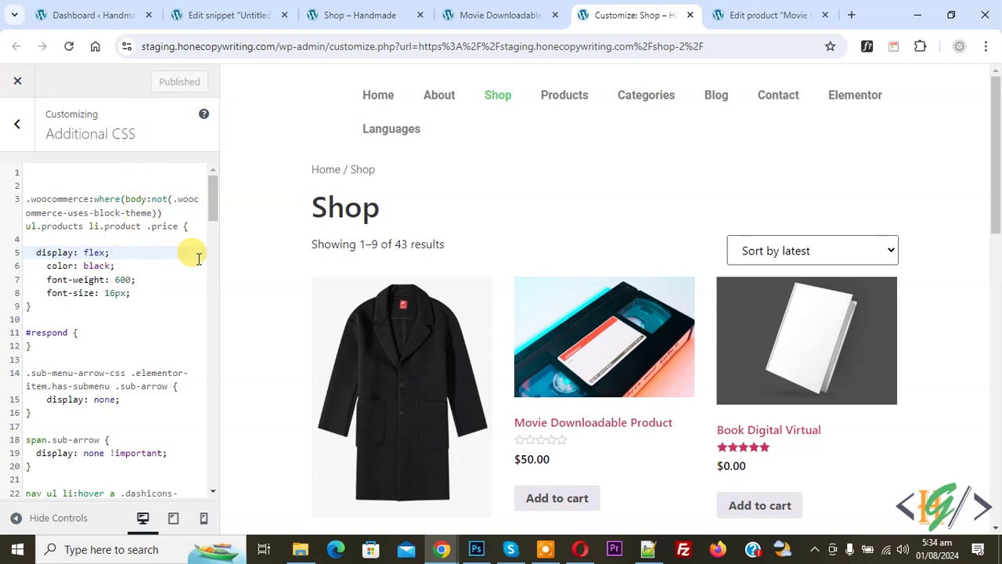
# - Reload the shop page and close the developer tools to check the product price layout
pyautogui.click(368, 15)
pyautogui.click(69, 47)
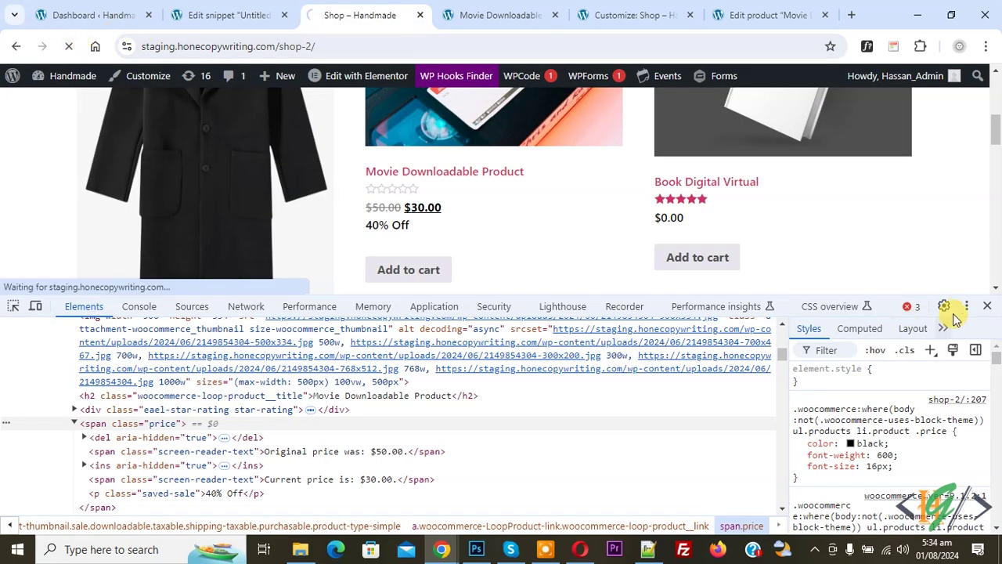
pyautogui.click(987, 307)
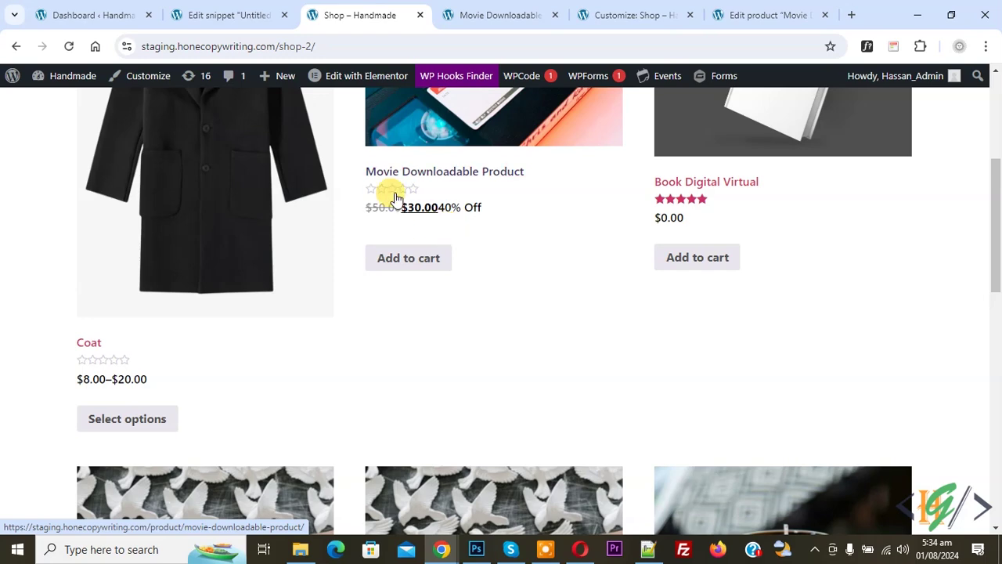
# - Look up the discount's class in the snippet code, add a .saved-sale rule with margin-left:5px to the Additional CSS, and publish it
pyautogui.click(225, 15)
pyautogui.scroll(-3, 439, 311)
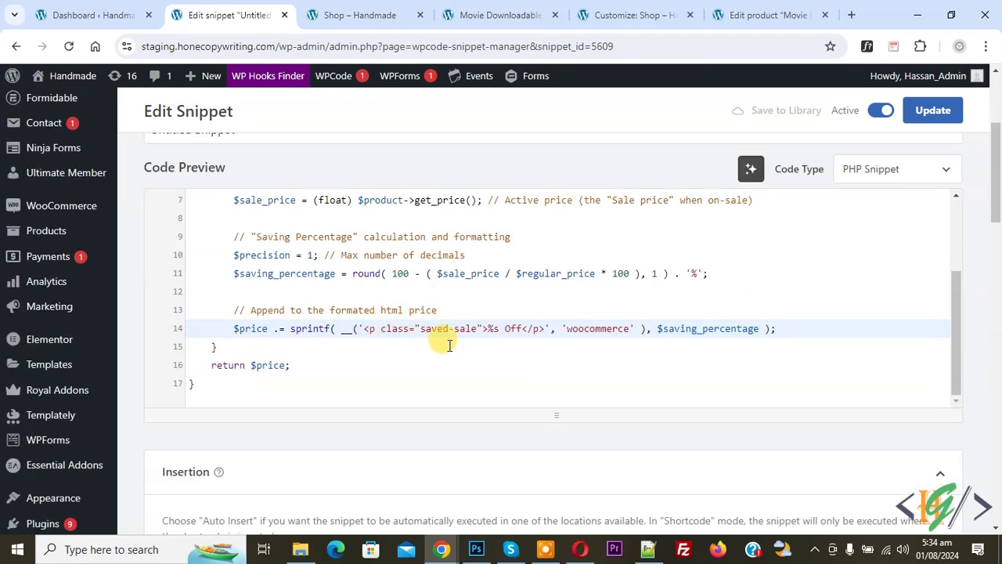
pyautogui.click(634, 15)
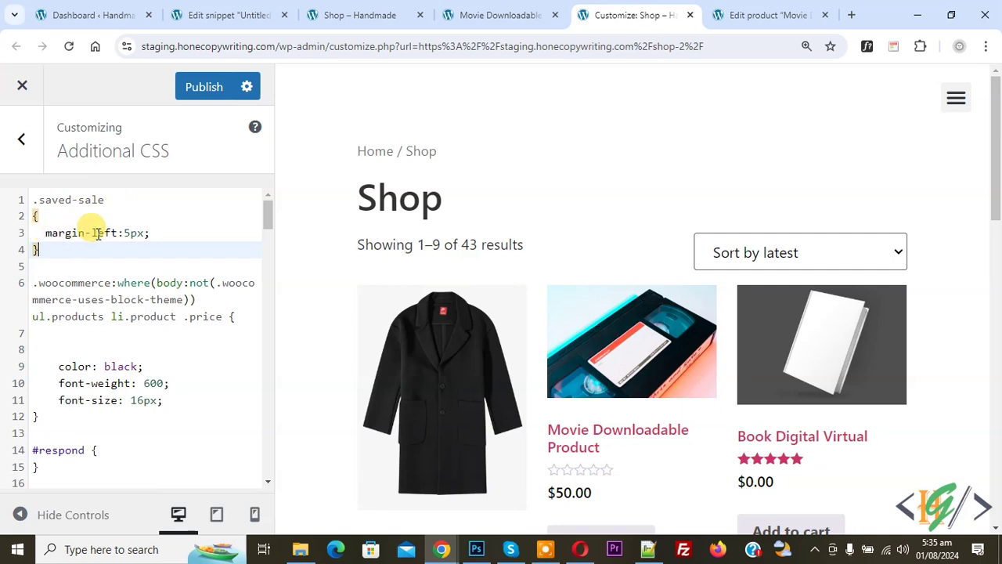
pyautogui.click(196, 86)
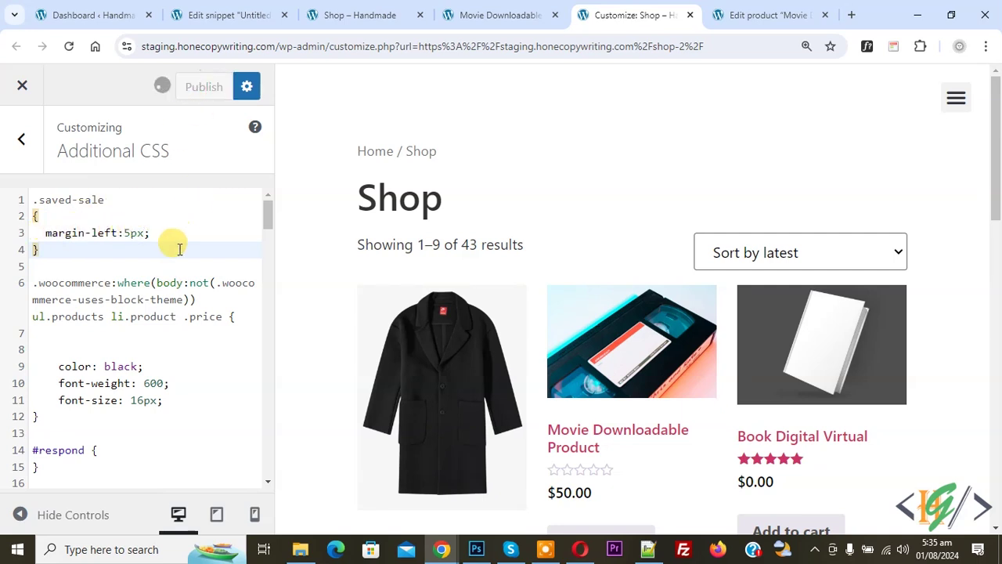
# - Reload the shop page and open the Coat and Movie Downloadable Product pages in new tabs
pyautogui.click(383, 12)
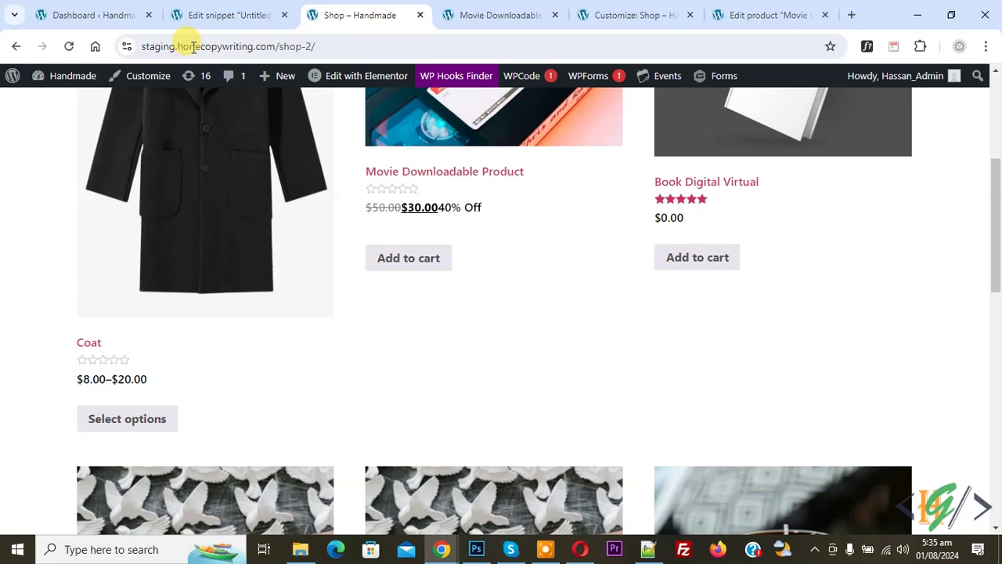
pyautogui.click(70, 46)
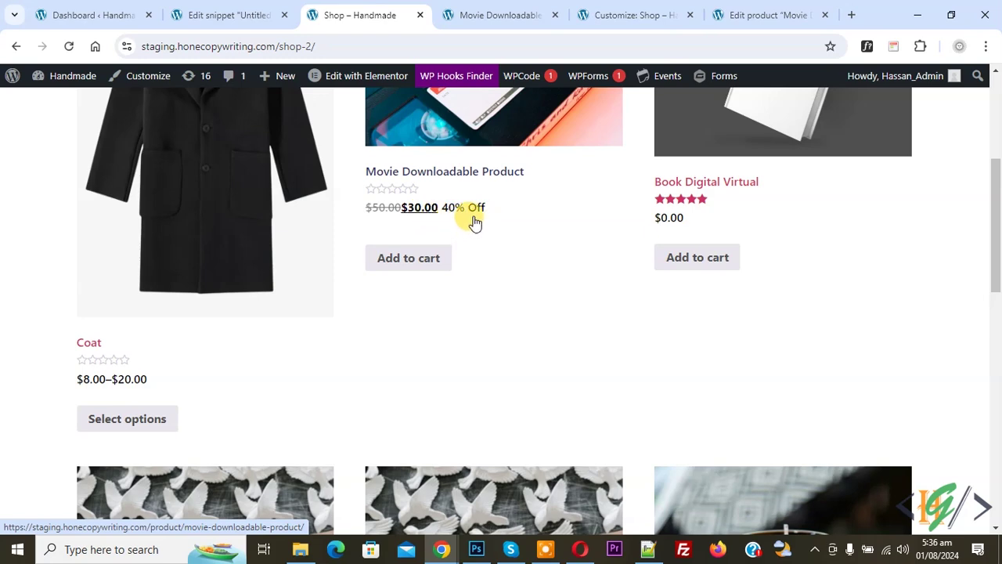
pyautogui.rightClick(201, 186)
pyautogui.click(239, 196)
pyautogui.rightClick(374, 136)
pyautogui.click(405, 147)
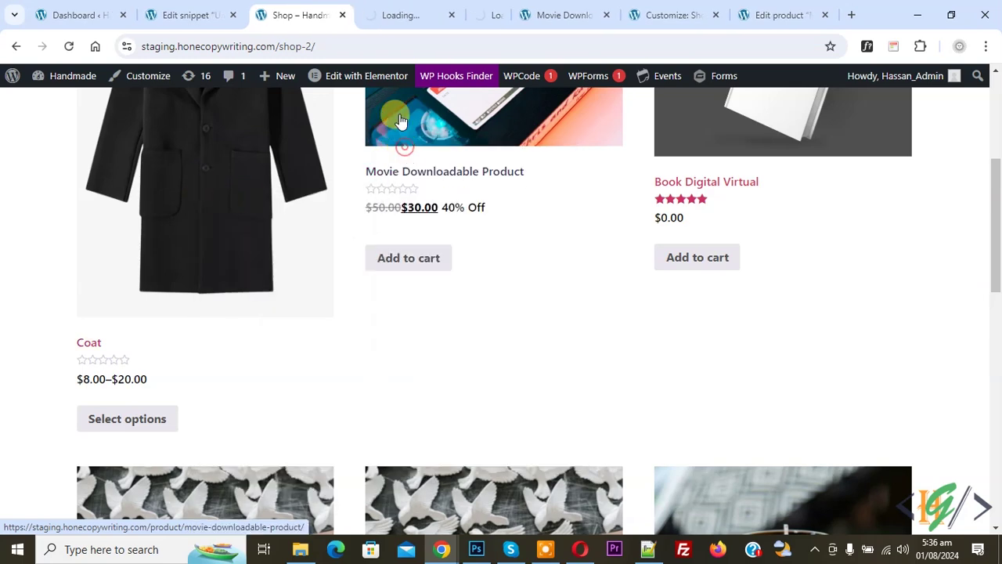
# - Choose the Black option on the Coat page to check its discount, then view the Movie Downloadable Product page
pyautogui.hotkey('ctrl', 'Tab')
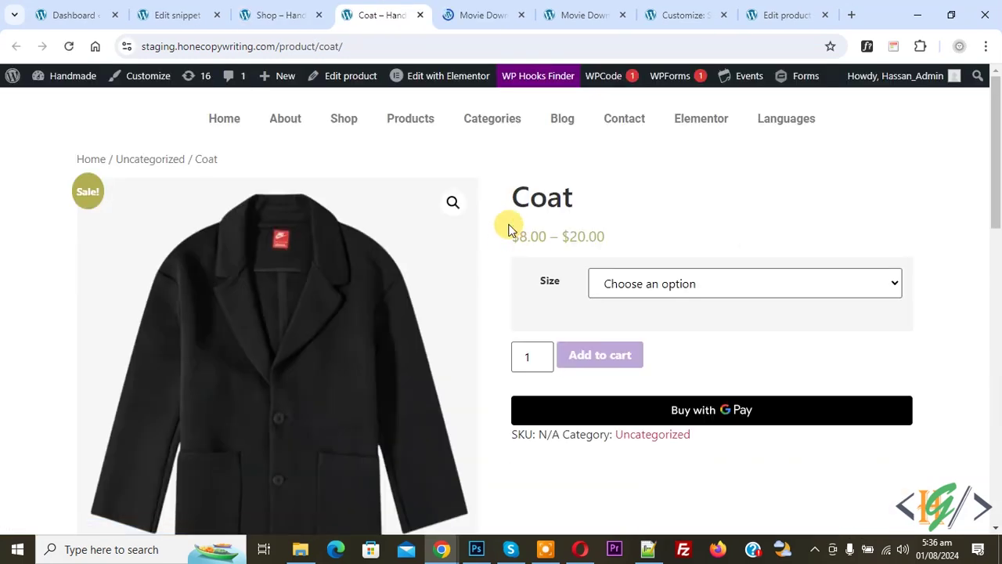
pyautogui.click(656, 287)
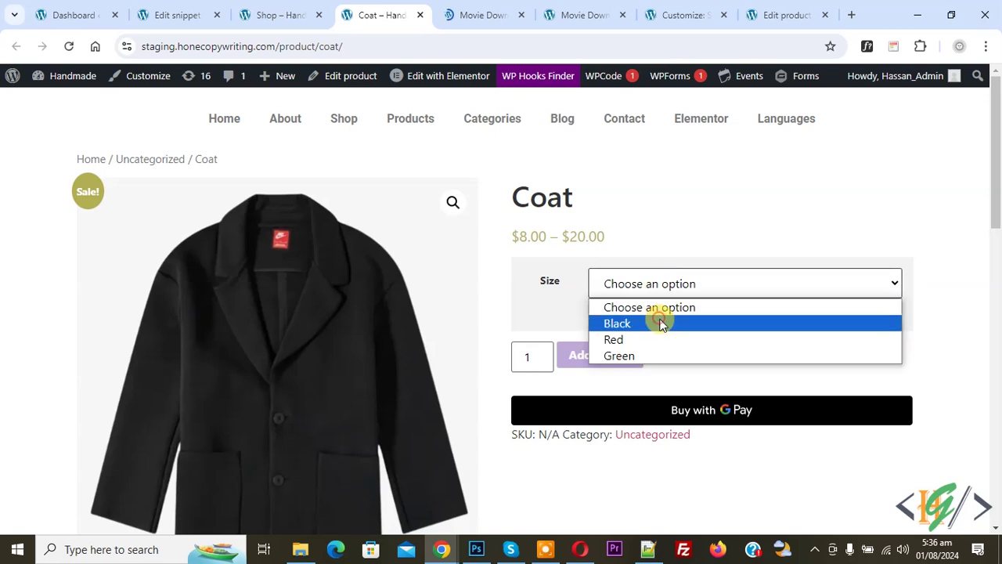
pyautogui.click(660, 322)
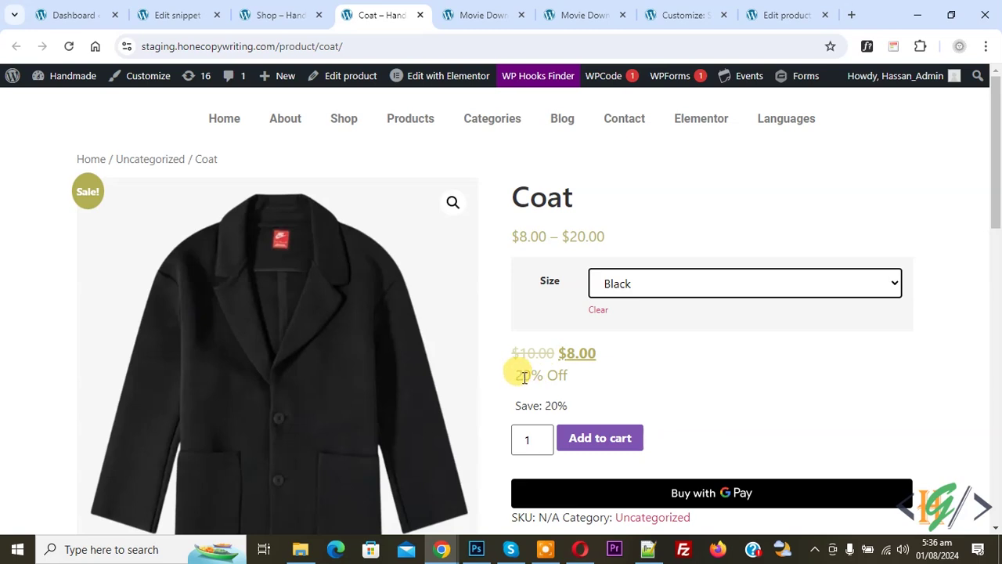
pyautogui.click(480, 13)
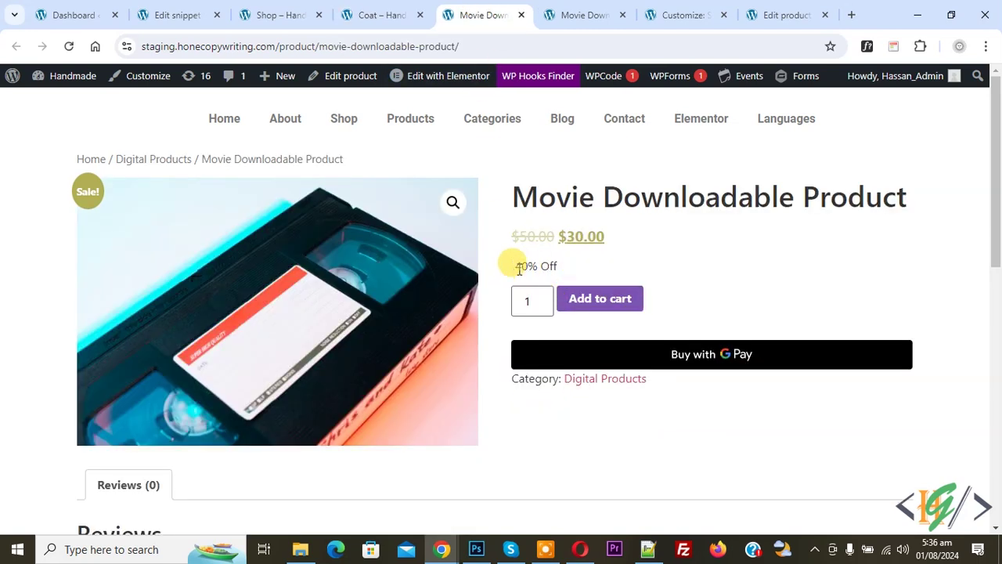